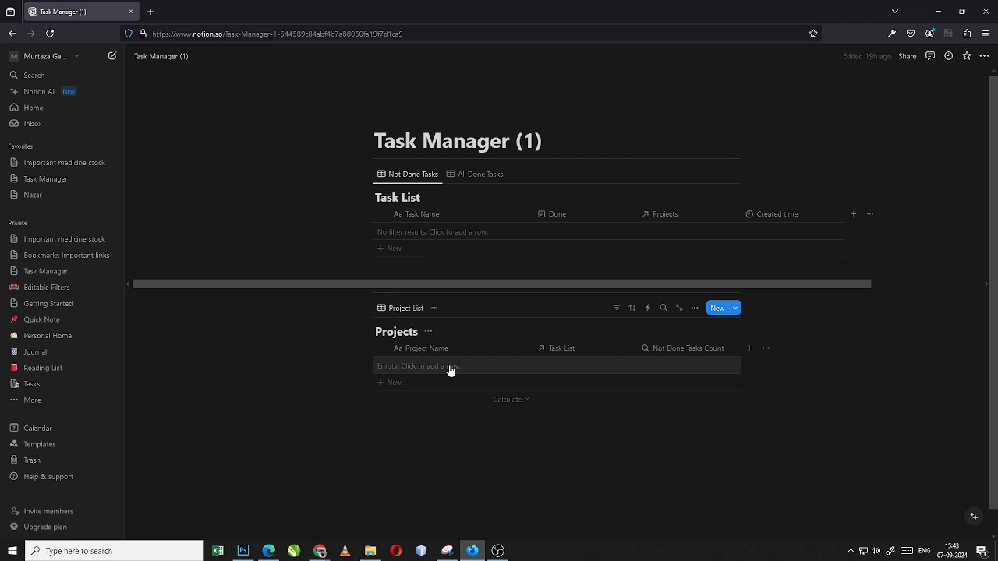
# - Add two projects named Software and Book to the Projects table
pyautogui.click(393, 386)
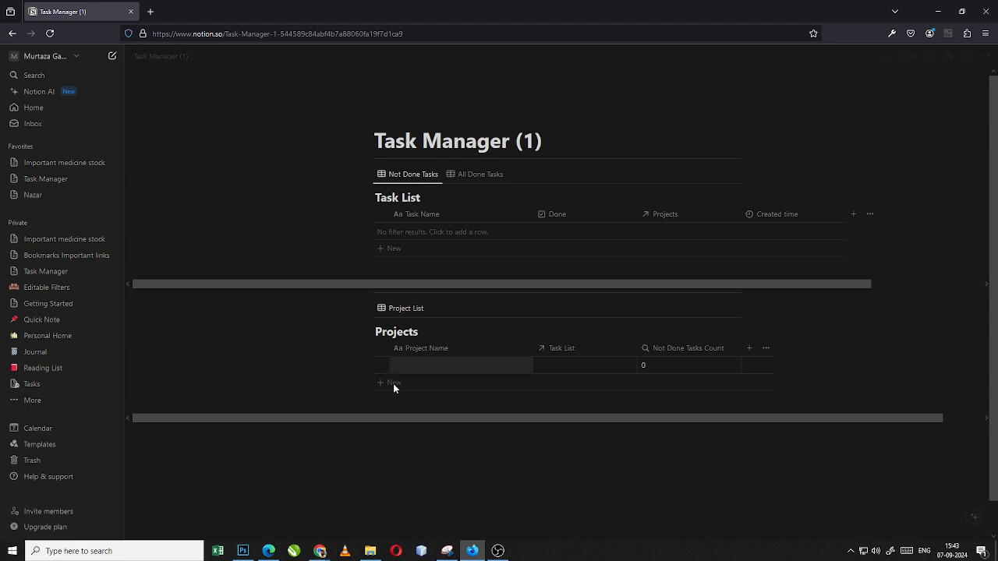
pyautogui.write('Software')
pyautogui.press('Escape')
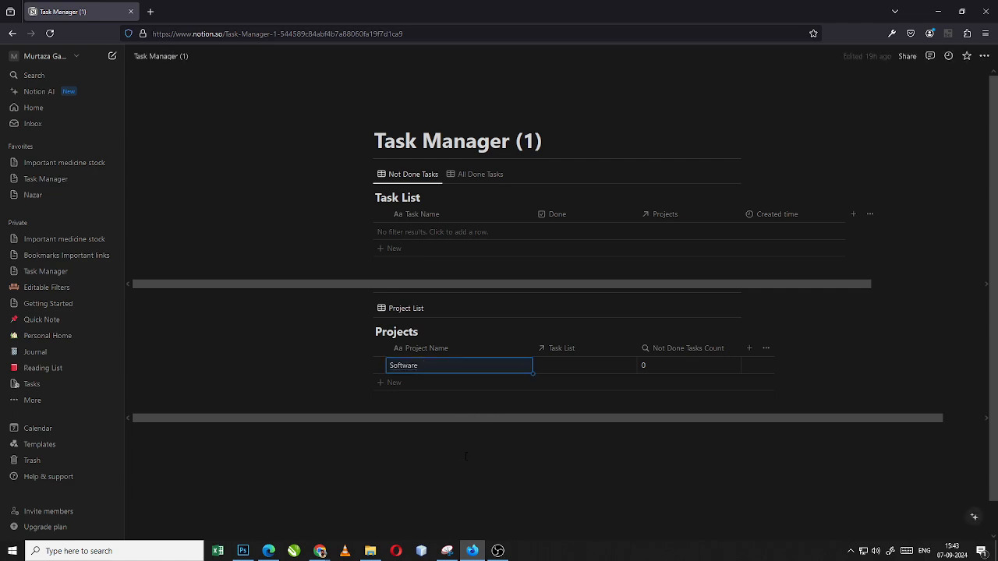
pyautogui.click(399, 383)
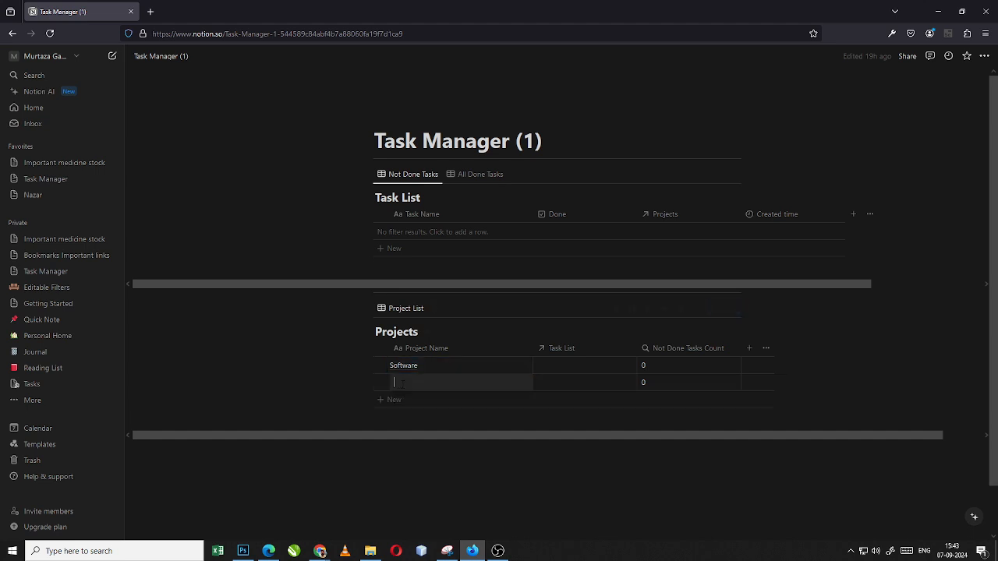
pyautogui.write('Boo')
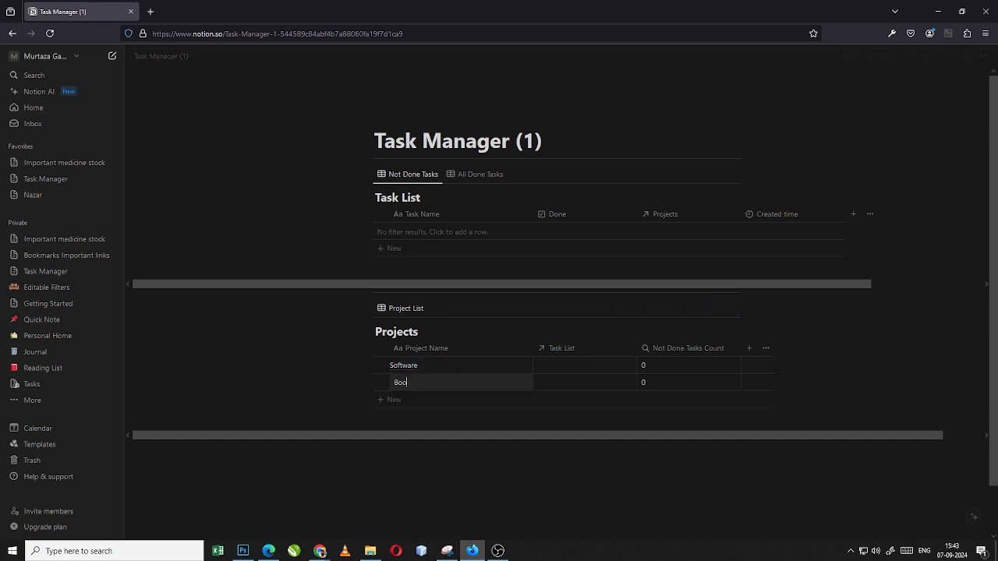
pyautogui.write('k')
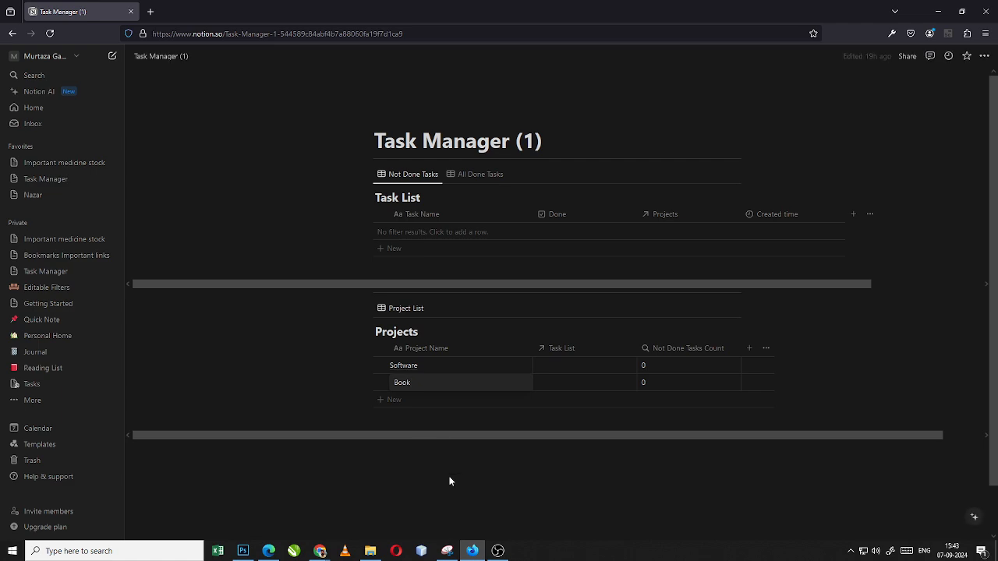
pyautogui.press('Escape')
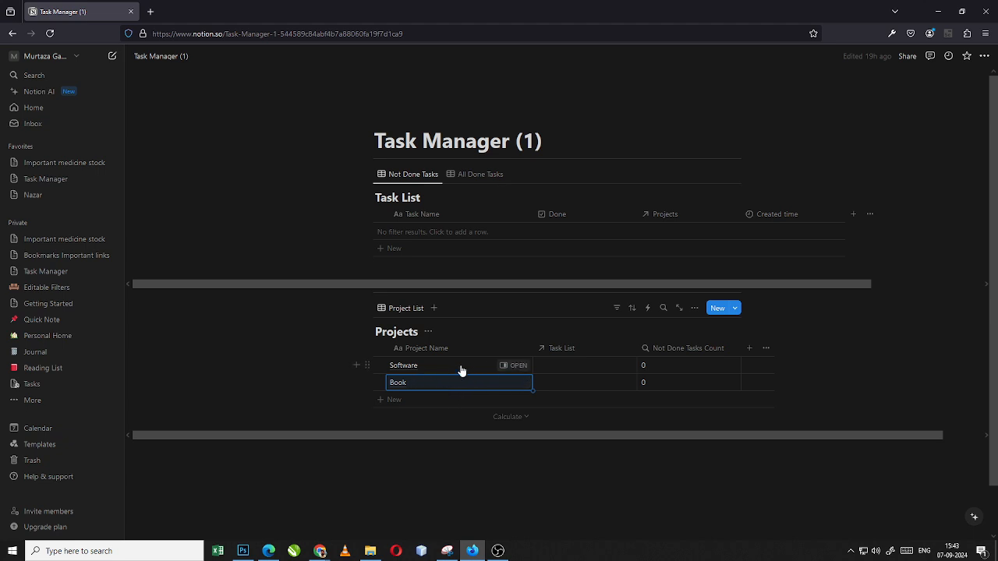
# - Add a task named "React course" to the Task List and link it to the Software project
pyautogui.click(418, 254)
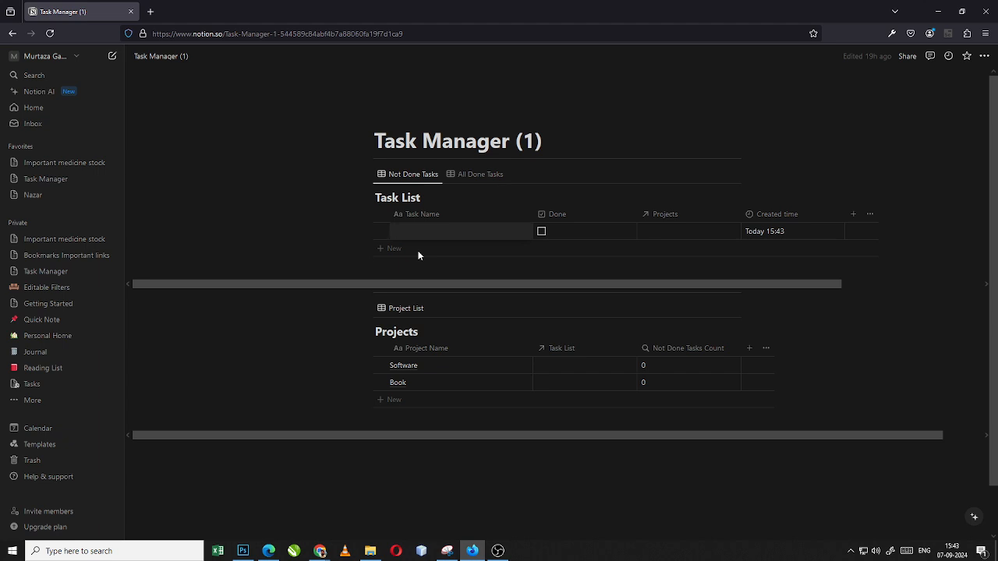
pyautogui.write('Read')
pyautogui.write('t course')
pyautogui.press('Escape')
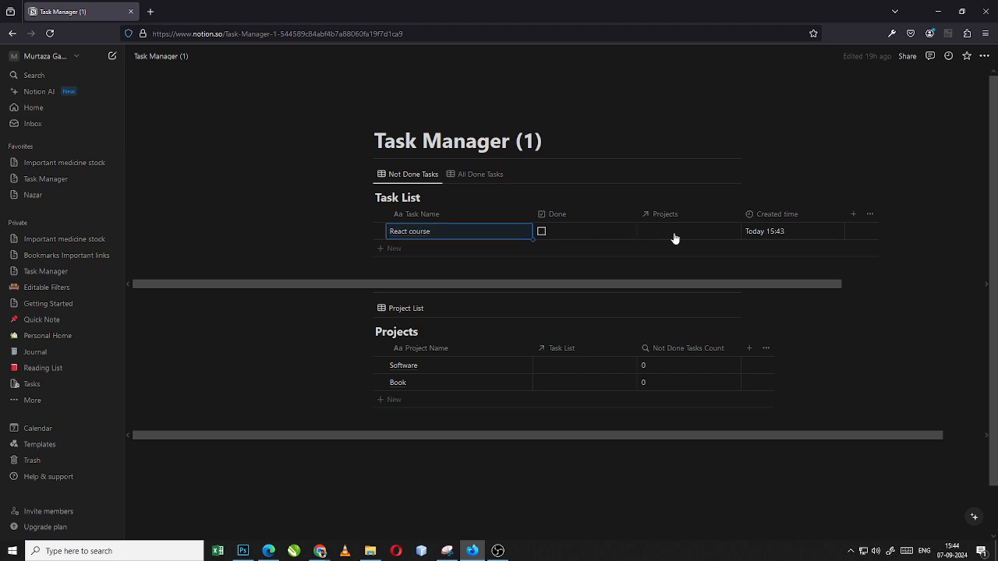
pyautogui.click(673, 232)
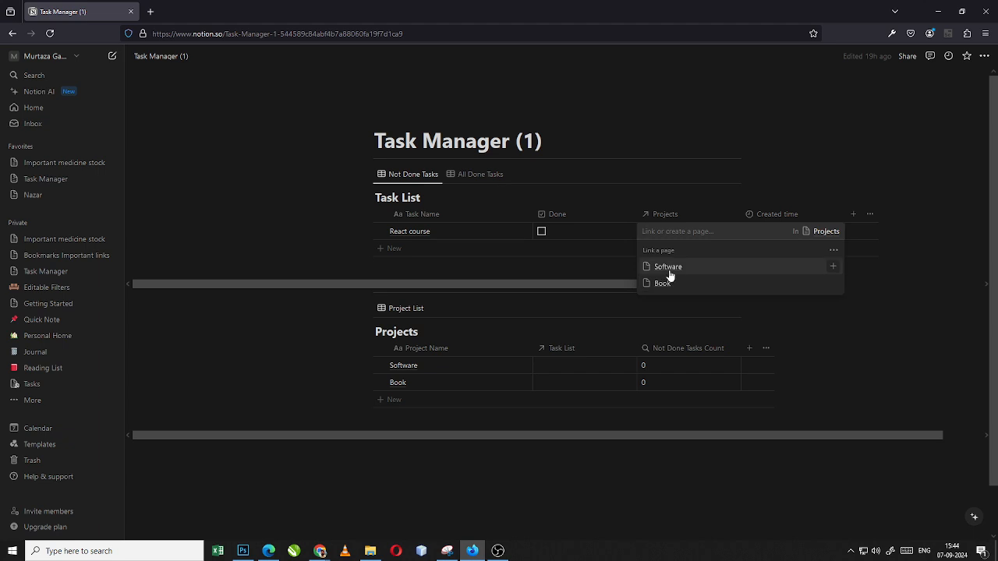
pyautogui.click(670, 269)
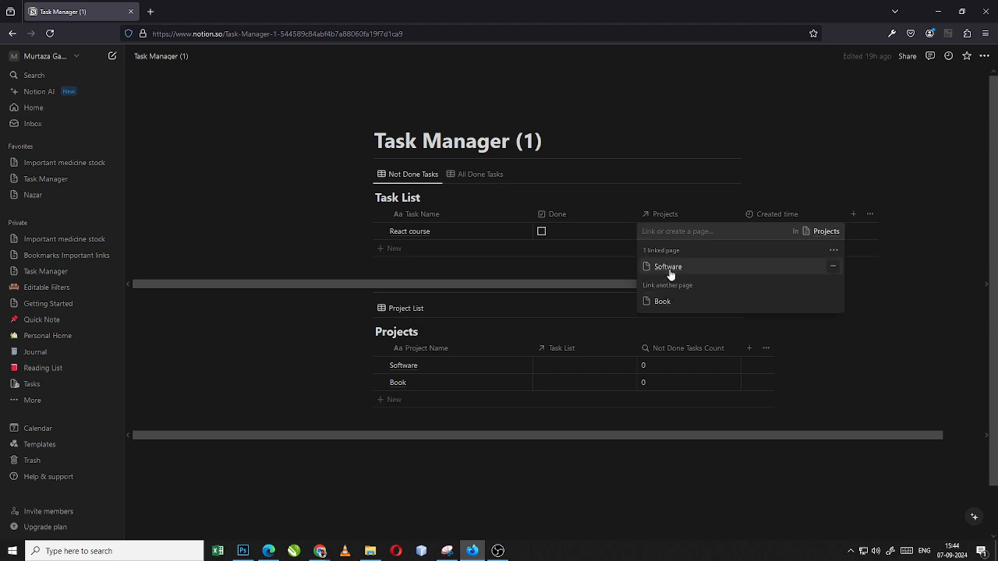
pyautogui.click(220, 201)
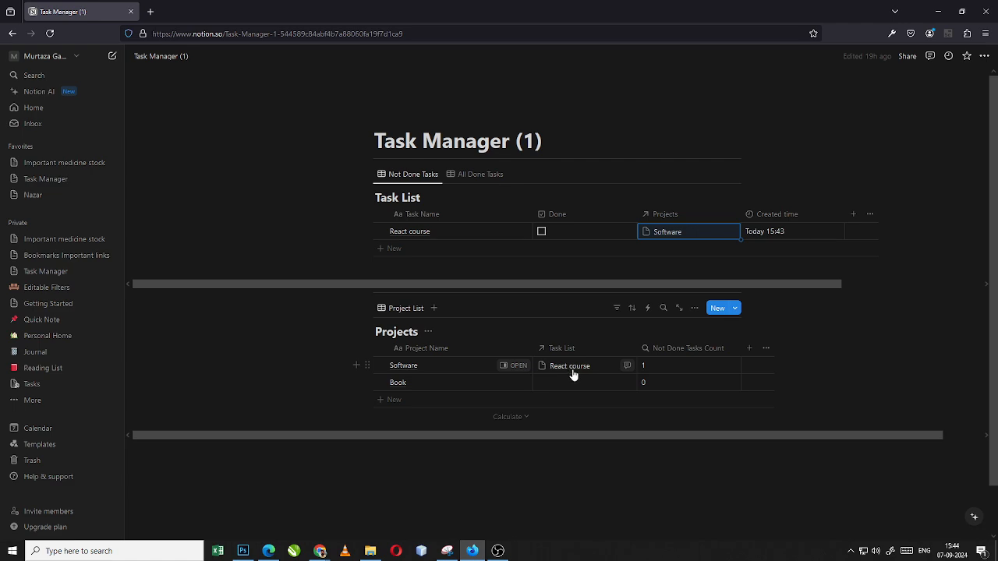
# - Add a task named "HyperFocus" to the Task List and link it to the Book project
pyautogui.click(412, 254)
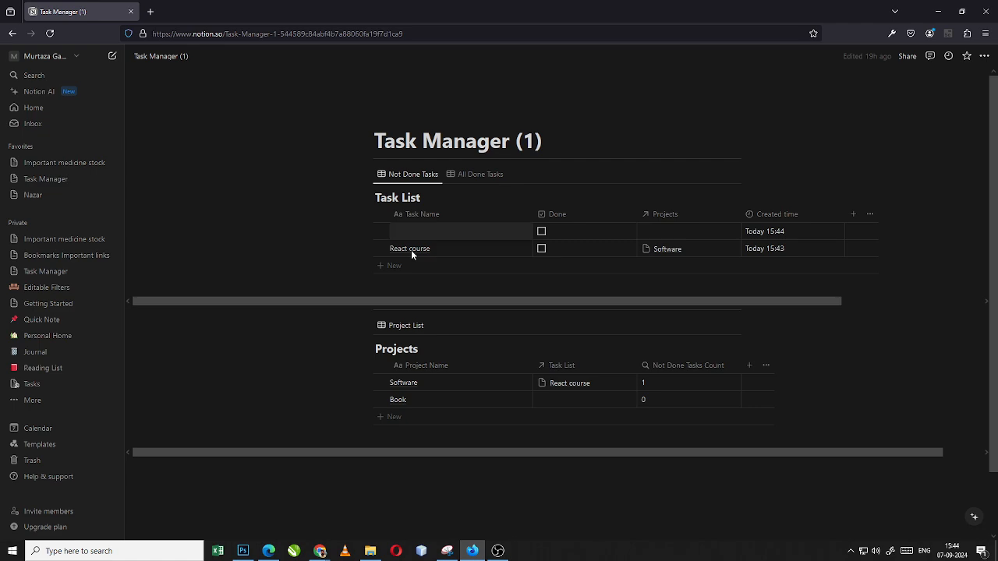
pyautogui.write('H')
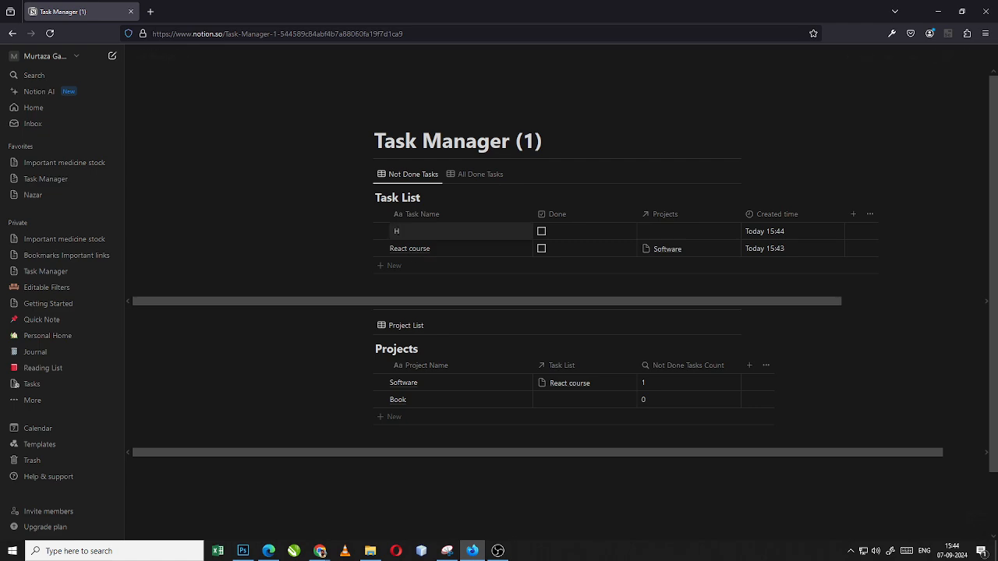
pyautogui.write('yperFocus')
pyautogui.press('Escape')
pyautogui.click(665, 237)
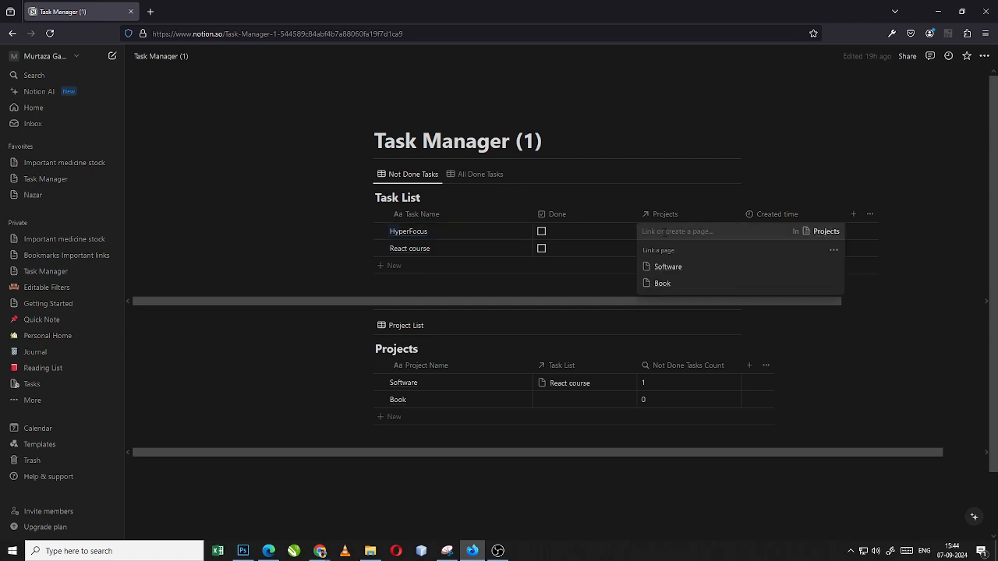
pyautogui.click(664, 284)
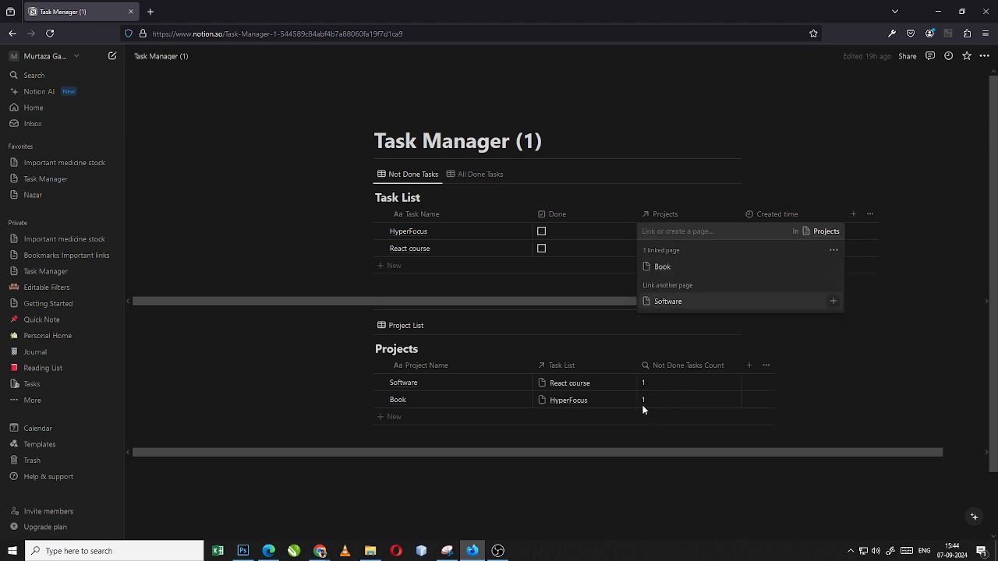
pyautogui.click(296, 252)
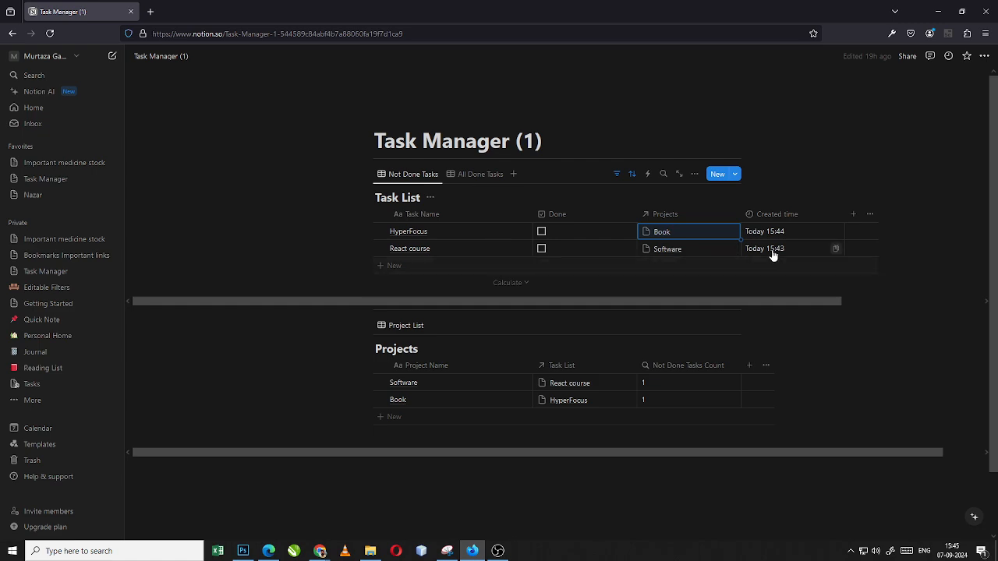
# - Create a new table view of the Task List and name it "Software Tasks"
pyautogui.click(514, 175)
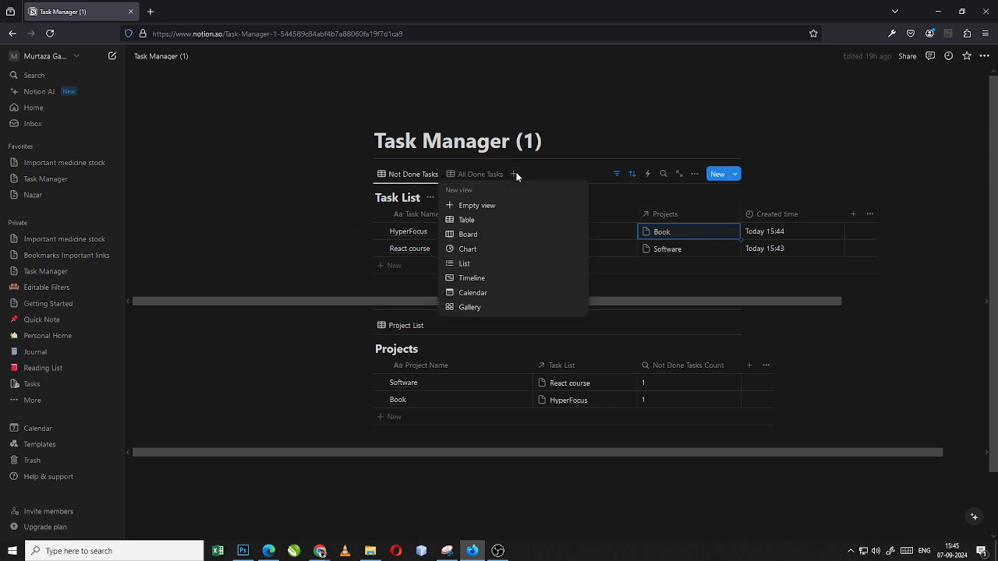
pyautogui.click(468, 220)
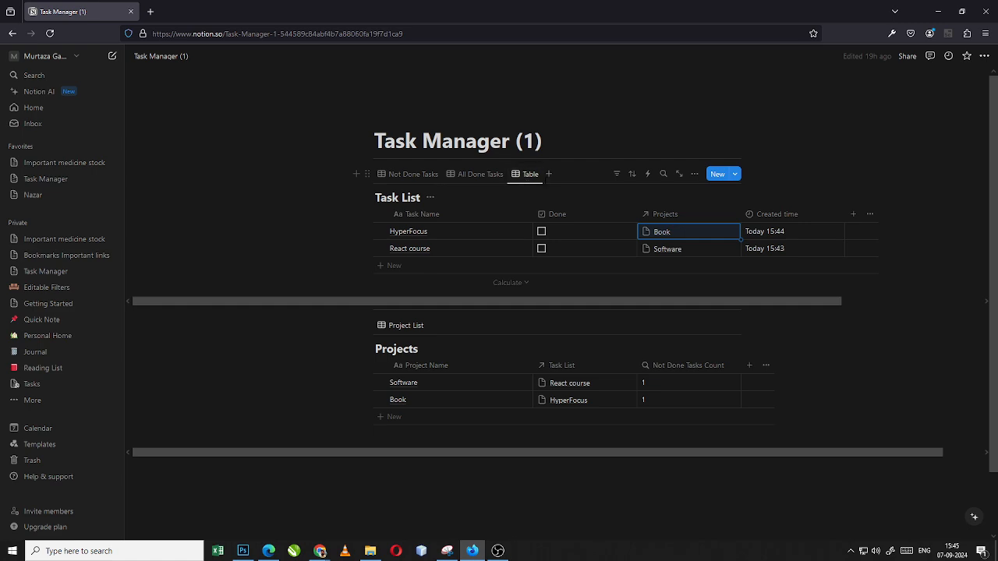
pyautogui.click(530, 176)
pyautogui.click(548, 195)
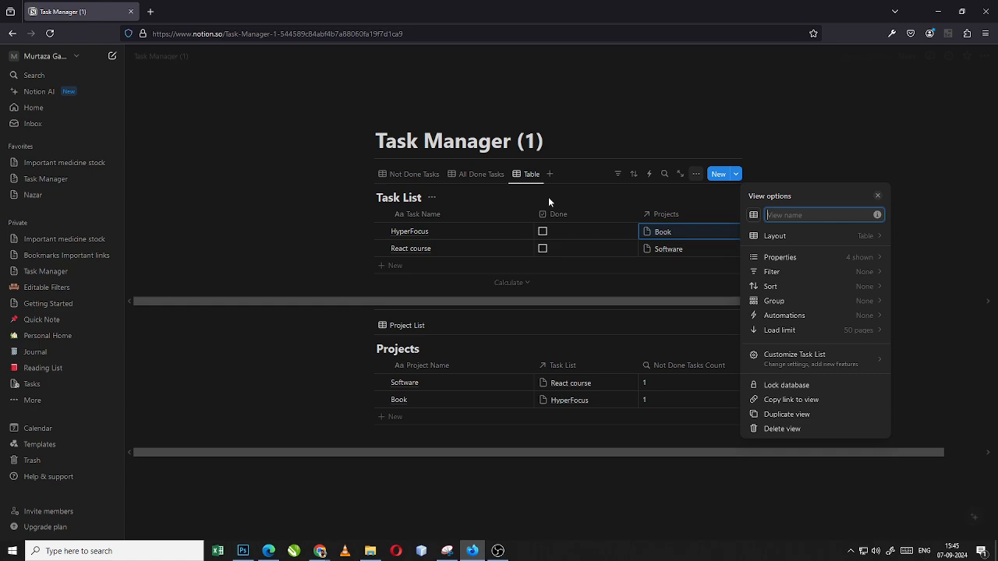
pyautogui.write('Software')
pyautogui.write('Project')
pyautogui.press('BackSpace')
pyautogui.press('BackSpace')
pyautogui.press('BackSpace')
pyautogui.press('BackSpace')
pyautogui.press('BackSpace')
pyautogui.press('BackSpace')
pyautogui.press('BackSpace')
pyautogui.write('Tasks')
pyautogui.click(649, 110)
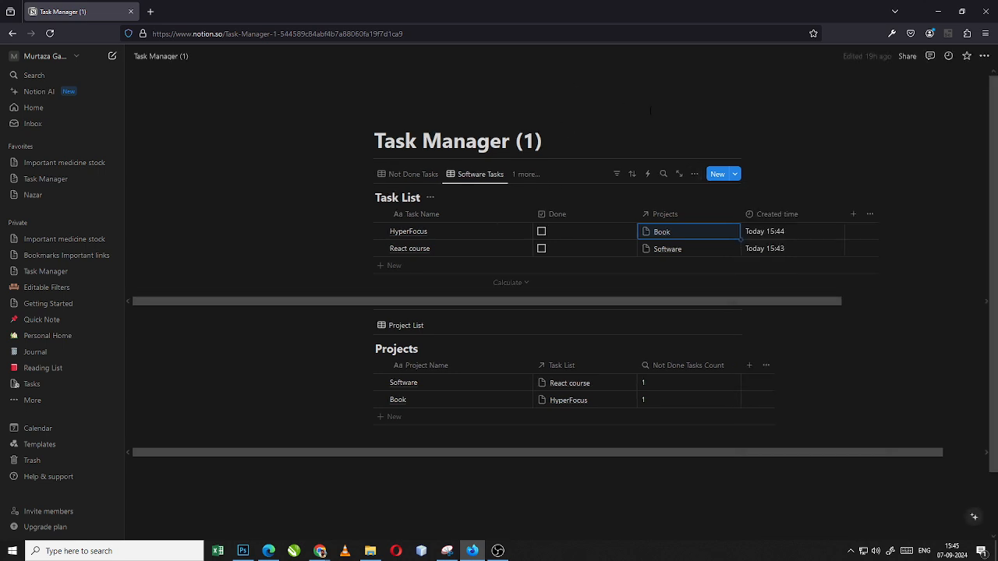
# - Filter the Software Tasks view to show only tasks whose Projects property contains Software
pyautogui.click(516, 174)
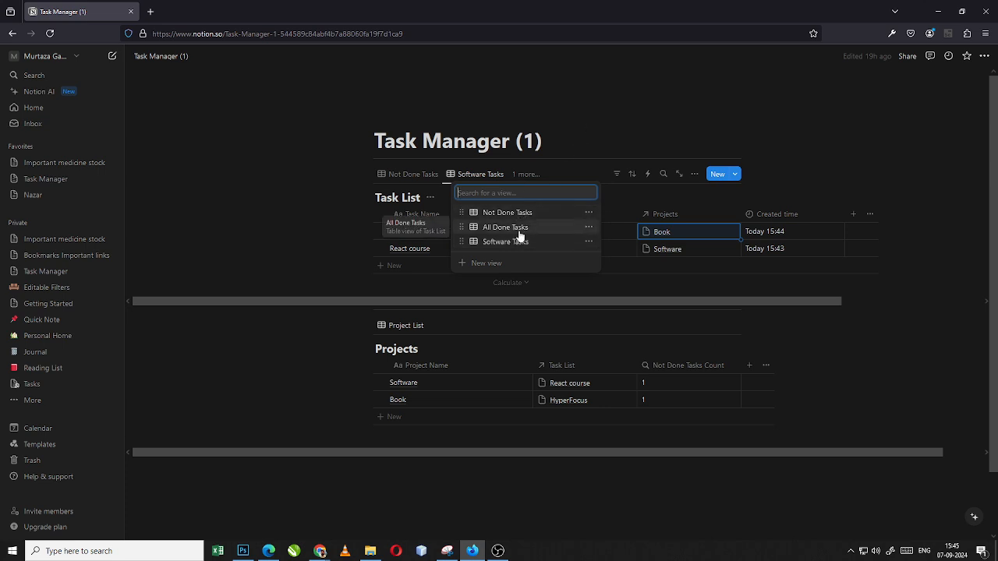
pyautogui.click(587, 139)
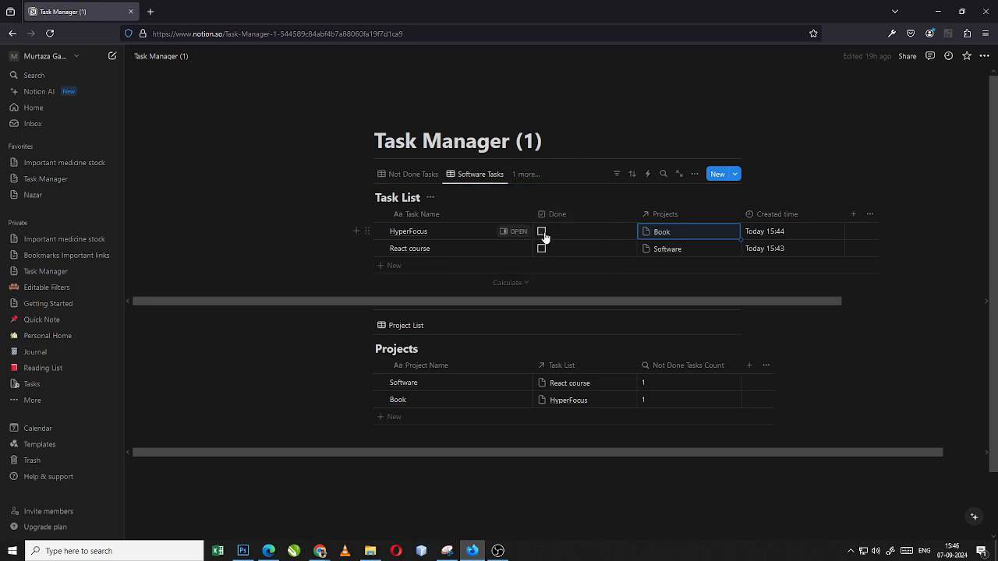
pyautogui.click(494, 180)
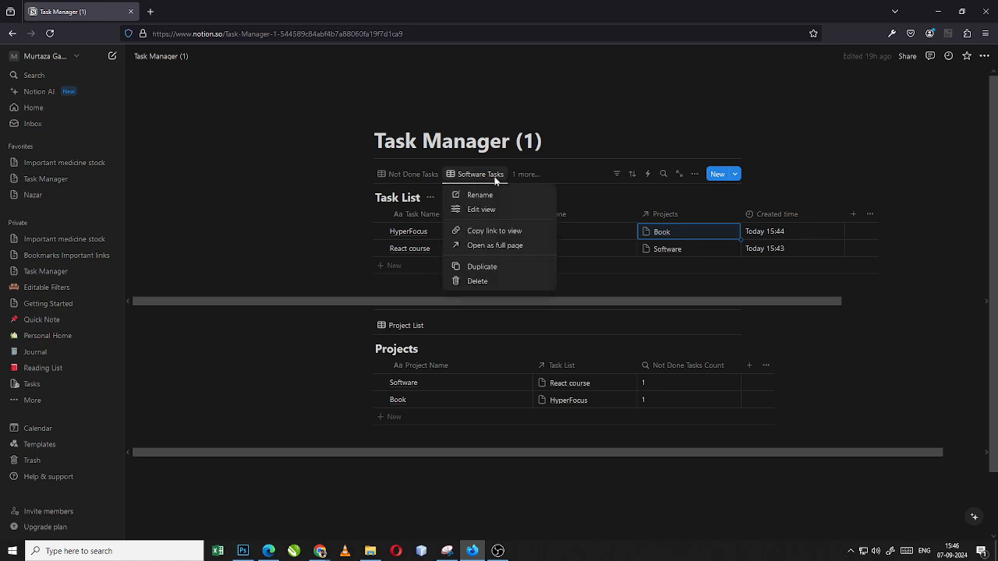
pyautogui.click(485, 209)
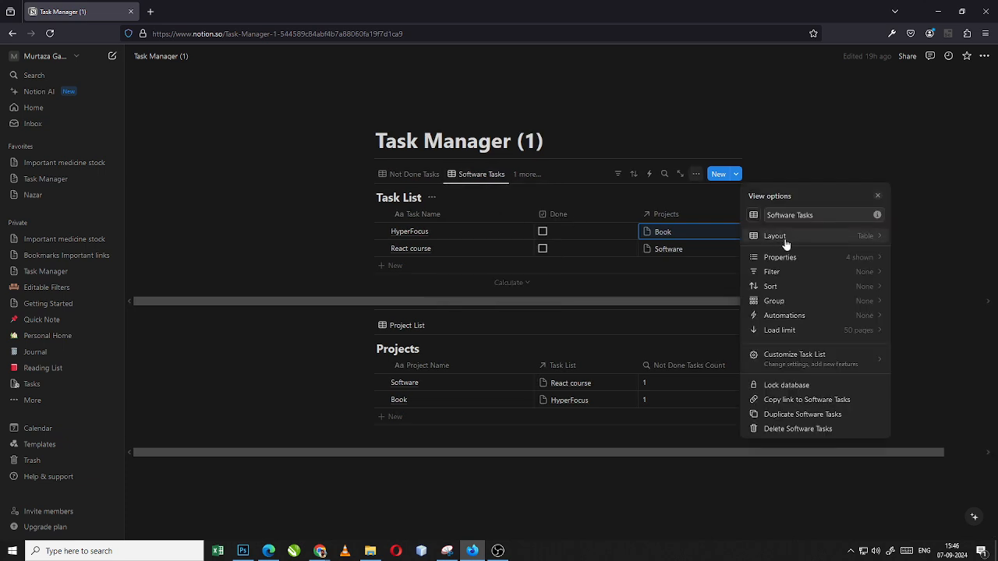
pyautogui.click(794, 272)
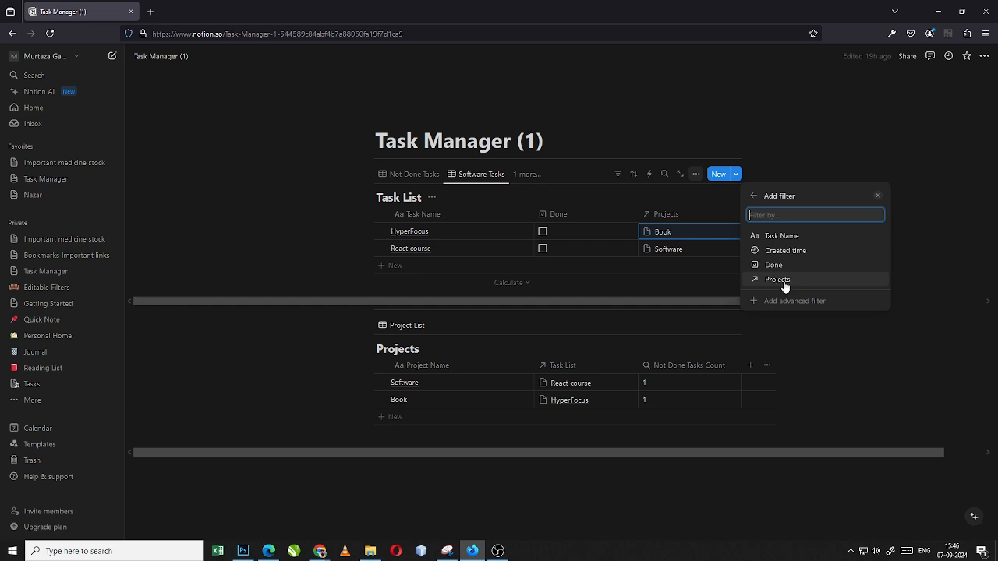
pyautogui.click(780, 280)
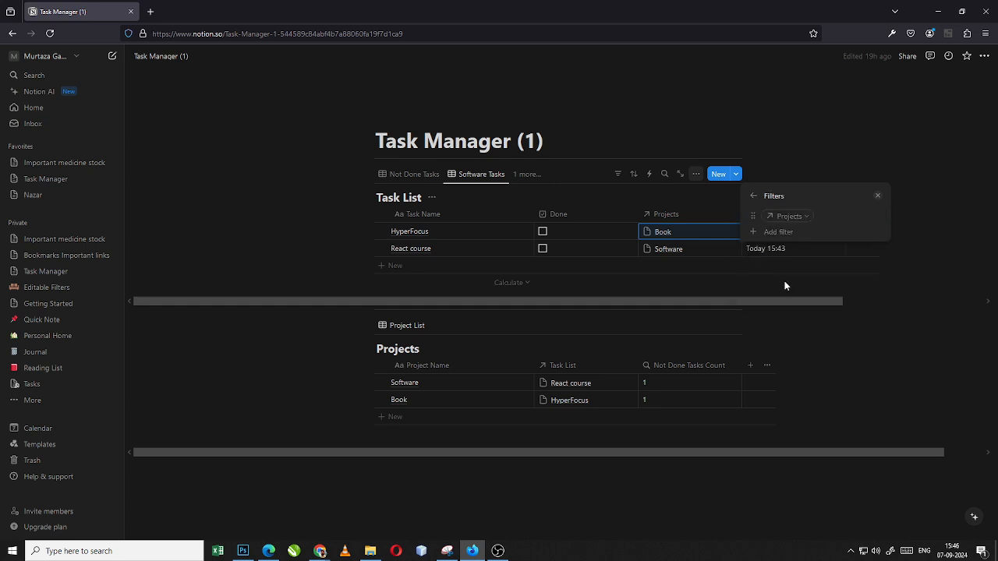
pyautogui.click(777, 221)
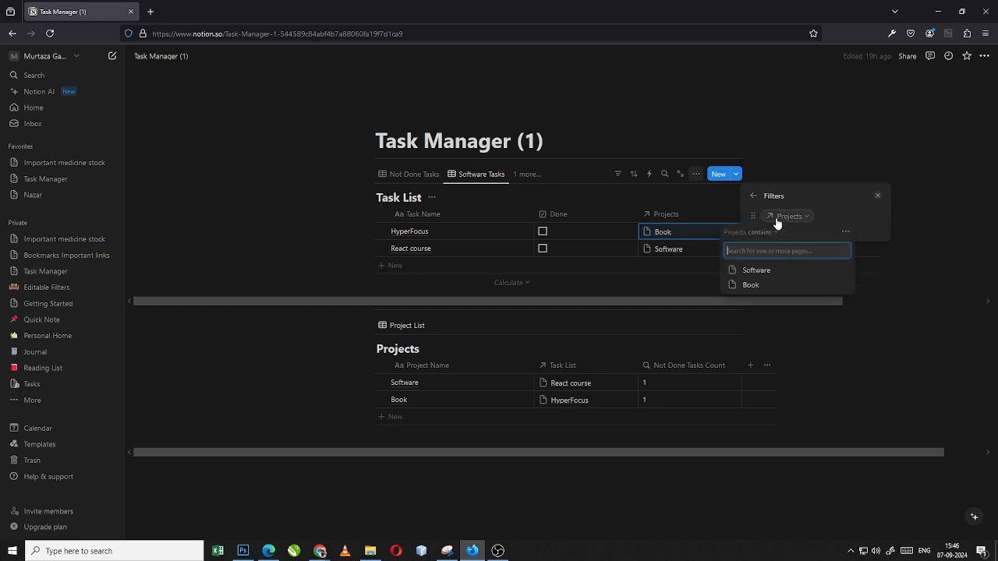
pyautogui.click(758, 271)
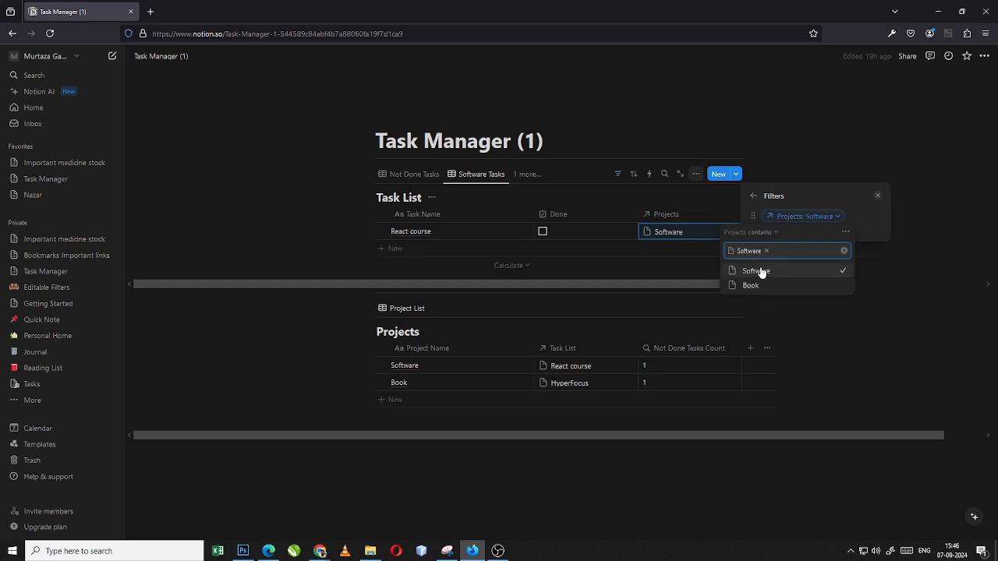
pyautogui.click(352, 225)
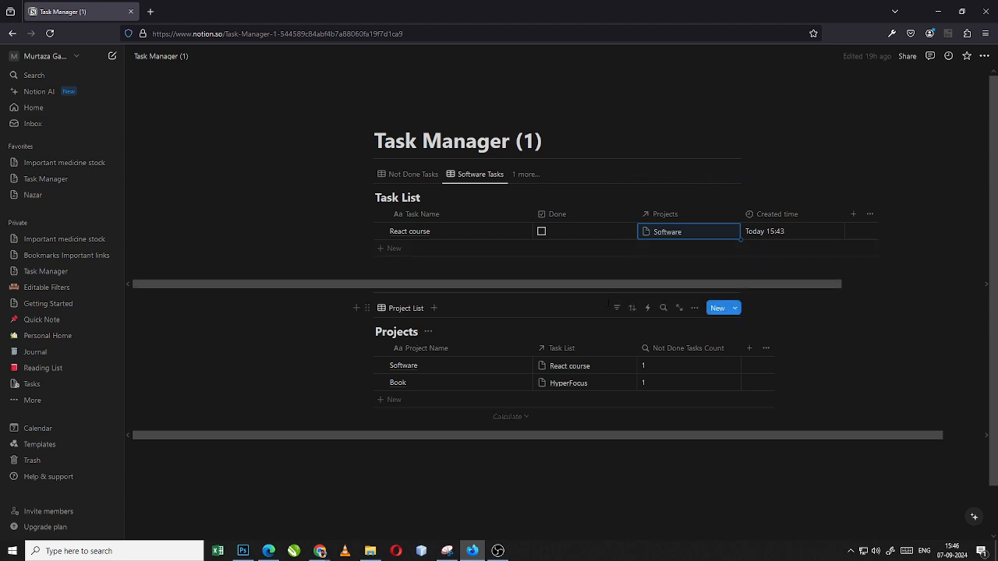
# - Check which tasks the Not Done Tasks and All Done Tasks views of the Task List show
pyautogui.click(421, 176)
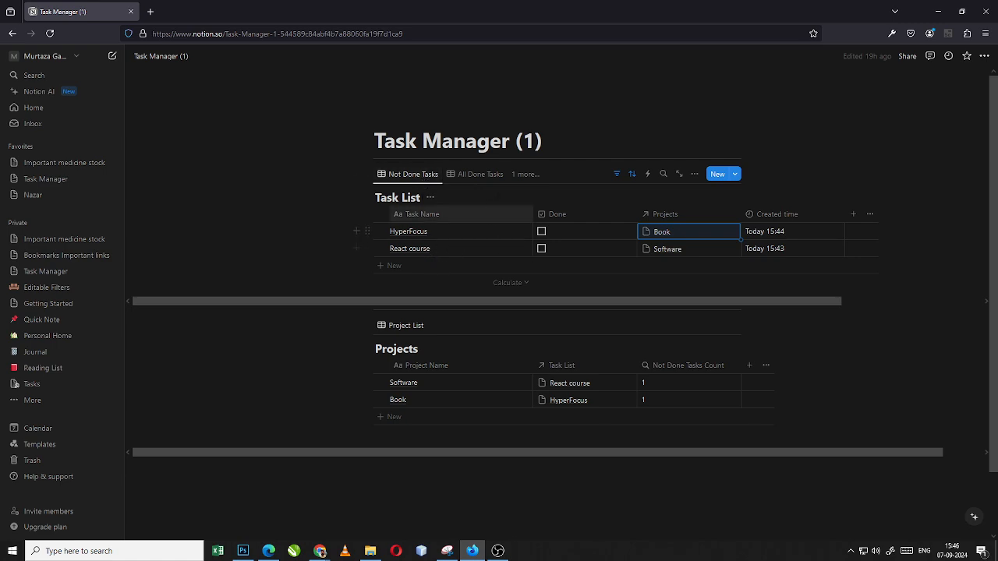
pyautogui.click(521, 178)
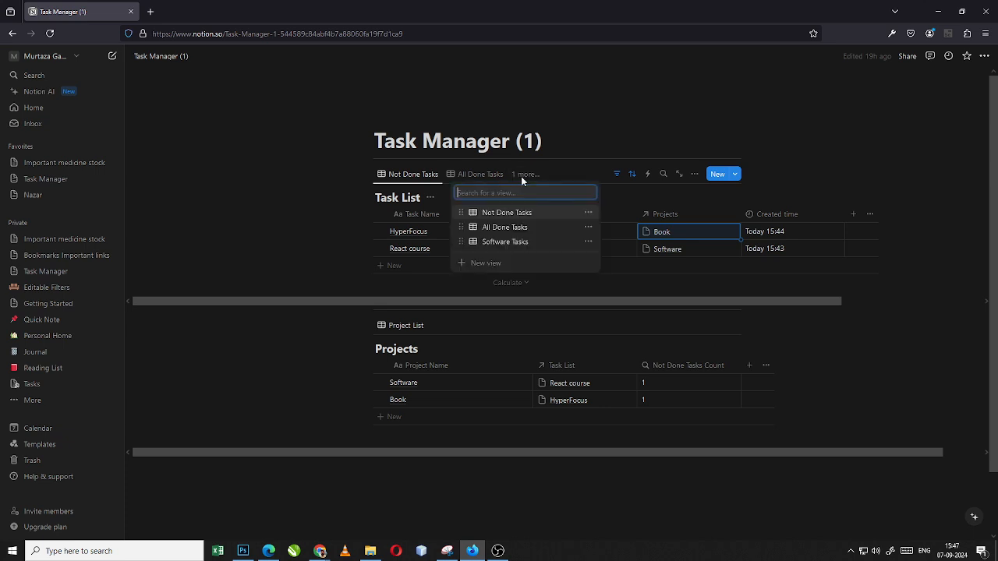
pyautogui.click(510, 230)
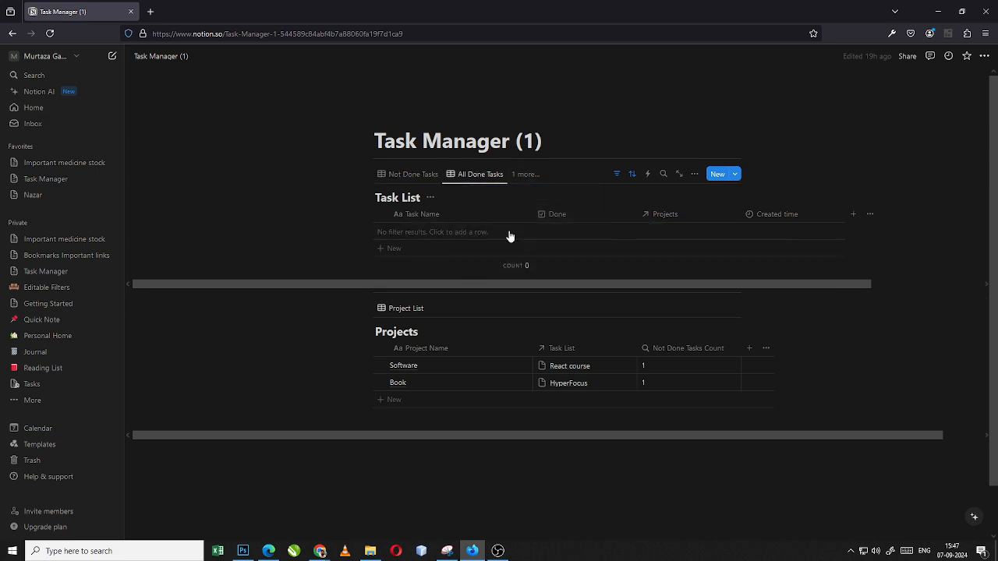
# - Mark the HyperFocus task as done in the Not Done Tasks view and check it in the All Done Tasks view
pyautogui.click(415, 174)
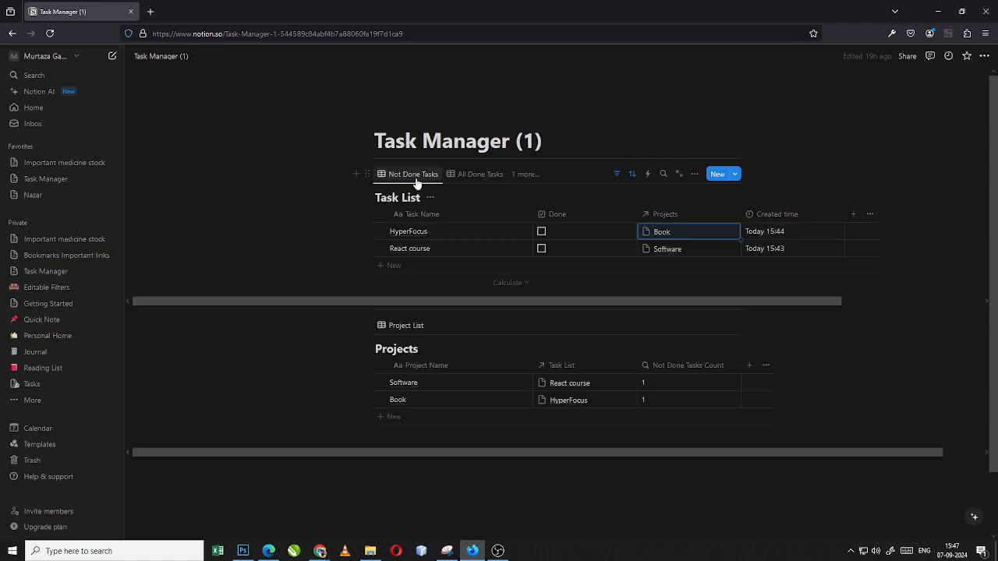
pyautogui.click(541, 233)
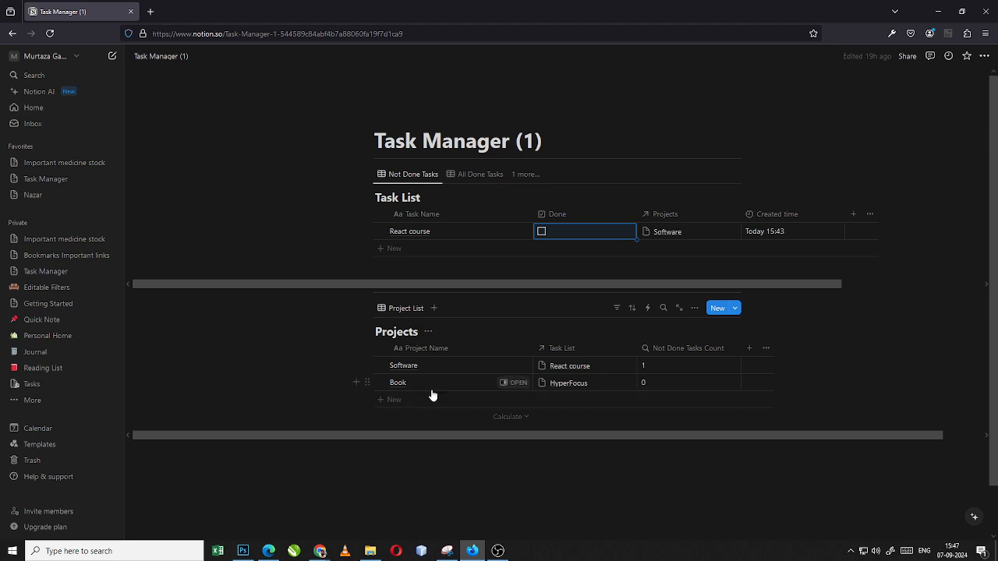
pyautogui.click(497, 176)
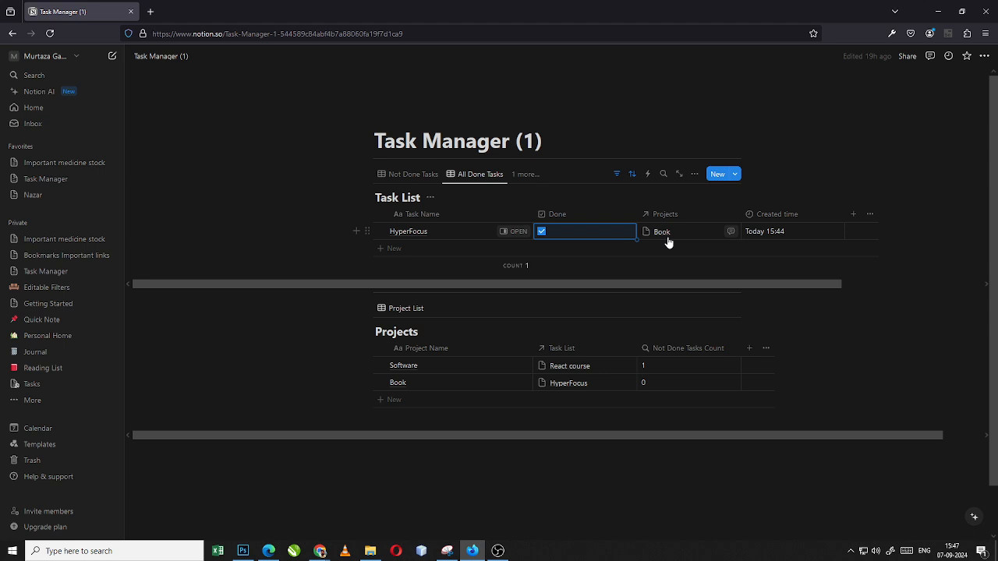
pyautogui.click(499, 551)
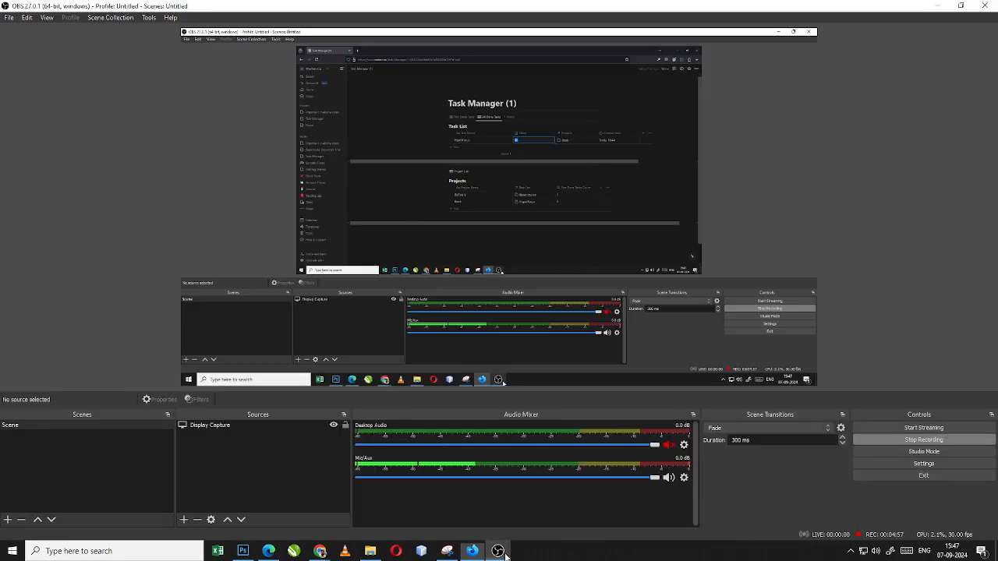